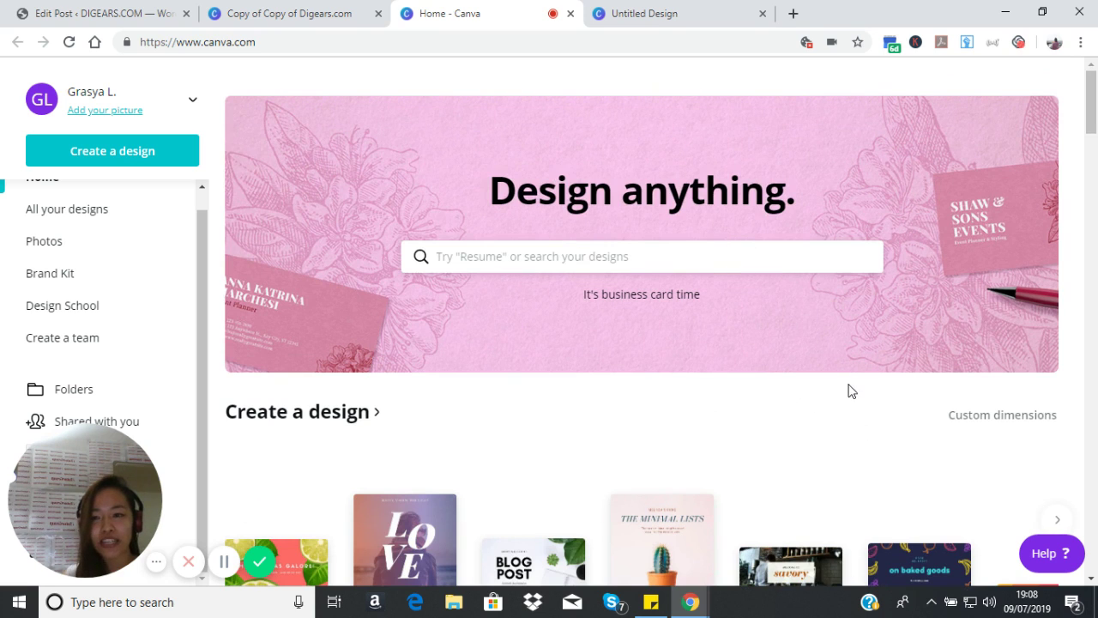
# Step: Review the Canva blog draft, the design types on the Canva home page, and the untitled Facebook App design
pyautogui.click(142, 20)
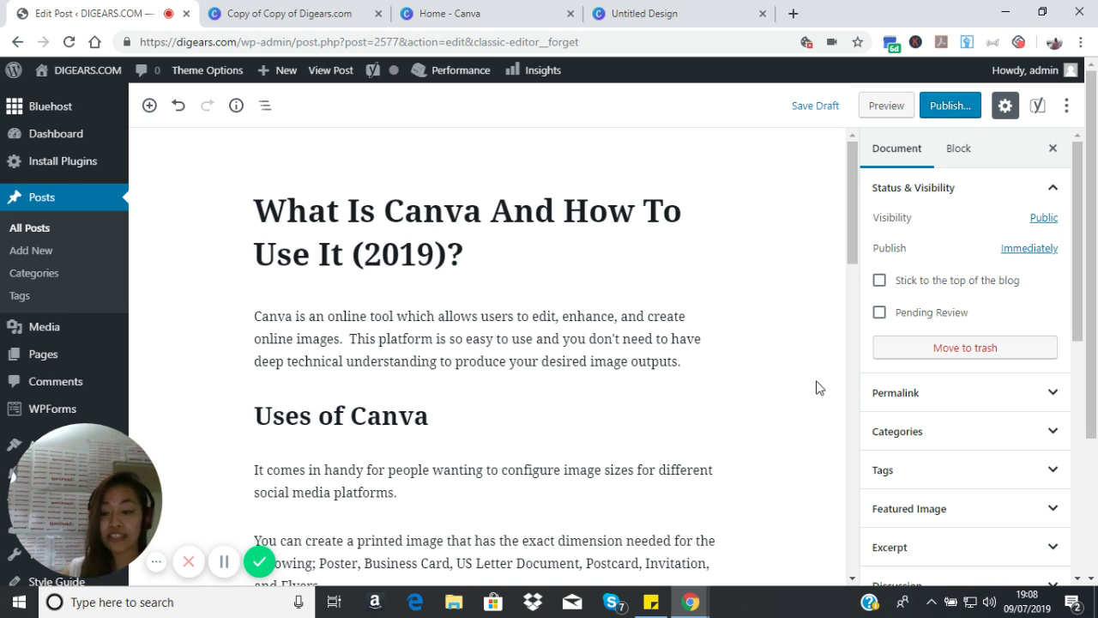
pyautogui.click(464, 16)
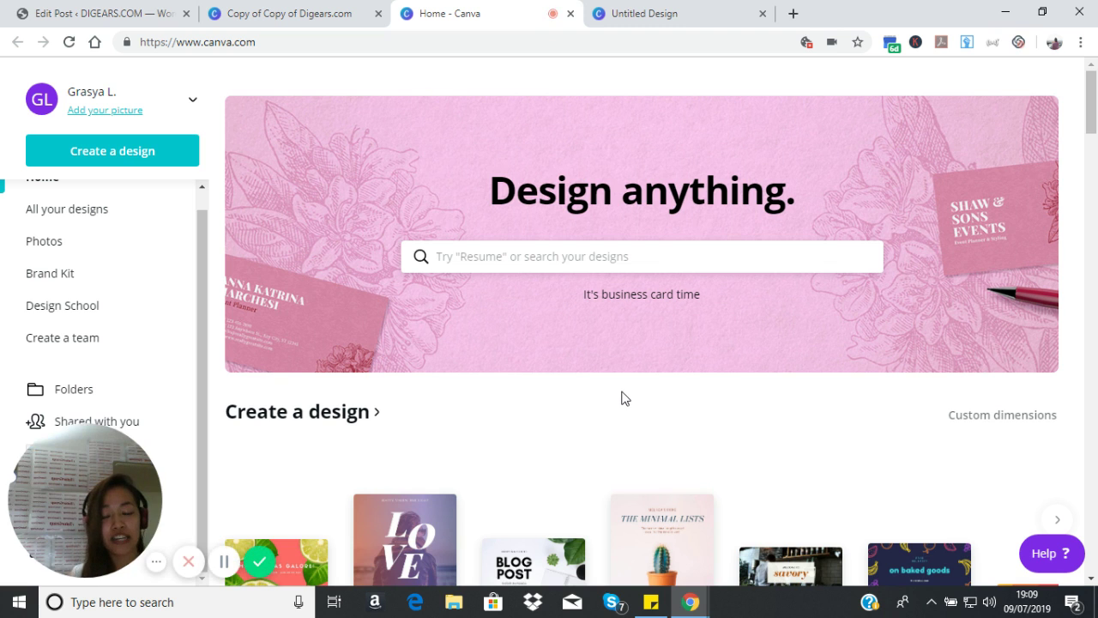
pyautogui.scroll(-2, 625, 398)
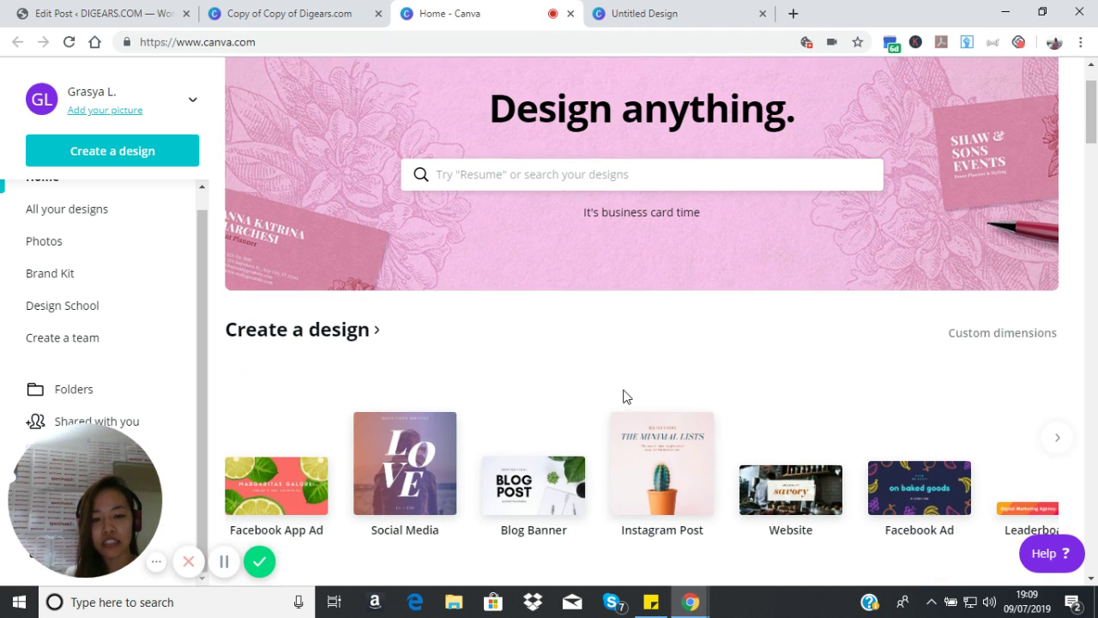
pyautogui.scroll(2, 625, 395)
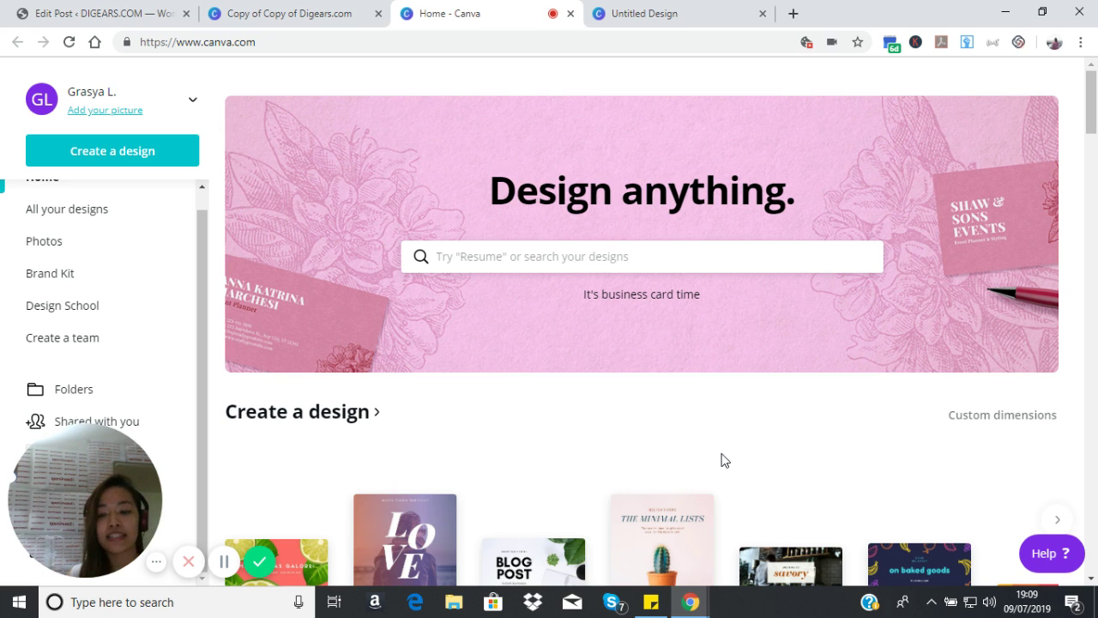
pyautogui.scroll(-2, 669, 411)
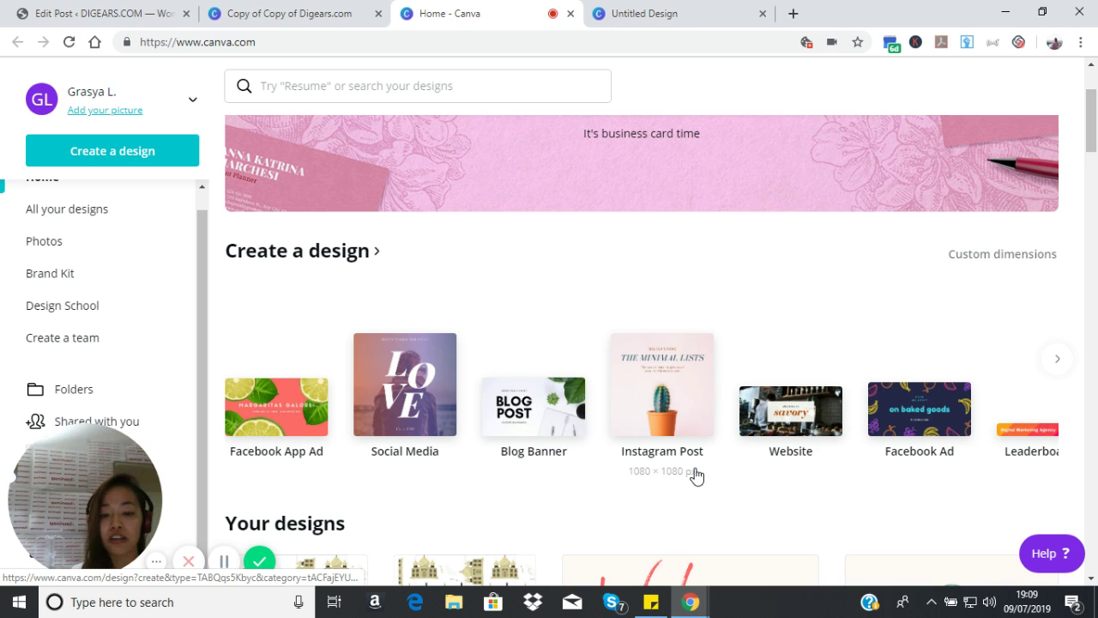
pyautogui.scroll(-1, 681, 455)
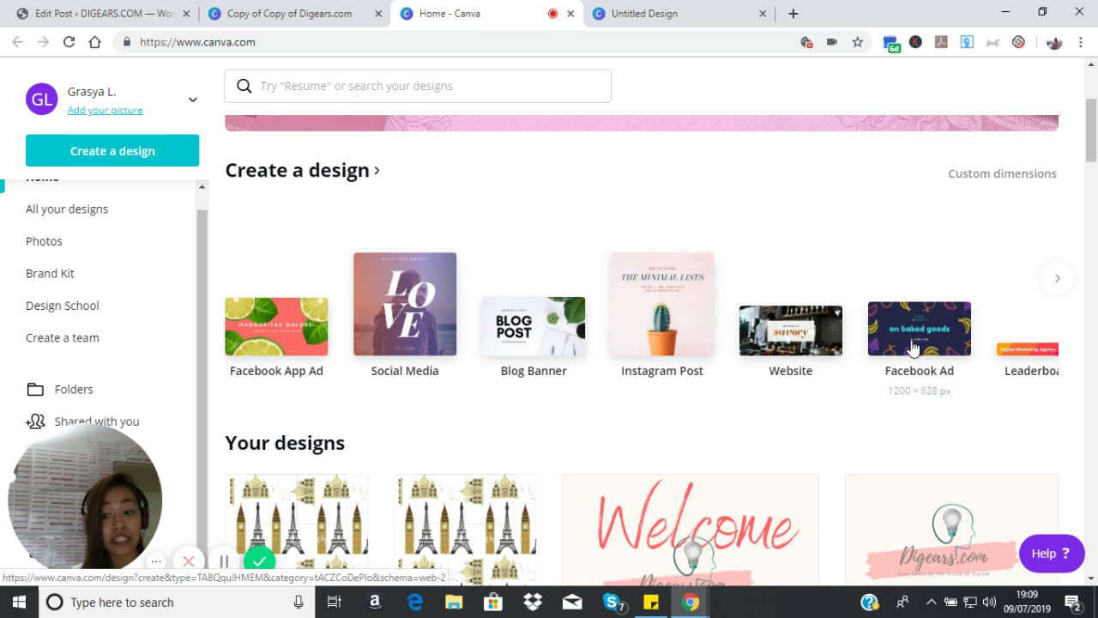
pyautogui.click(665, 24)
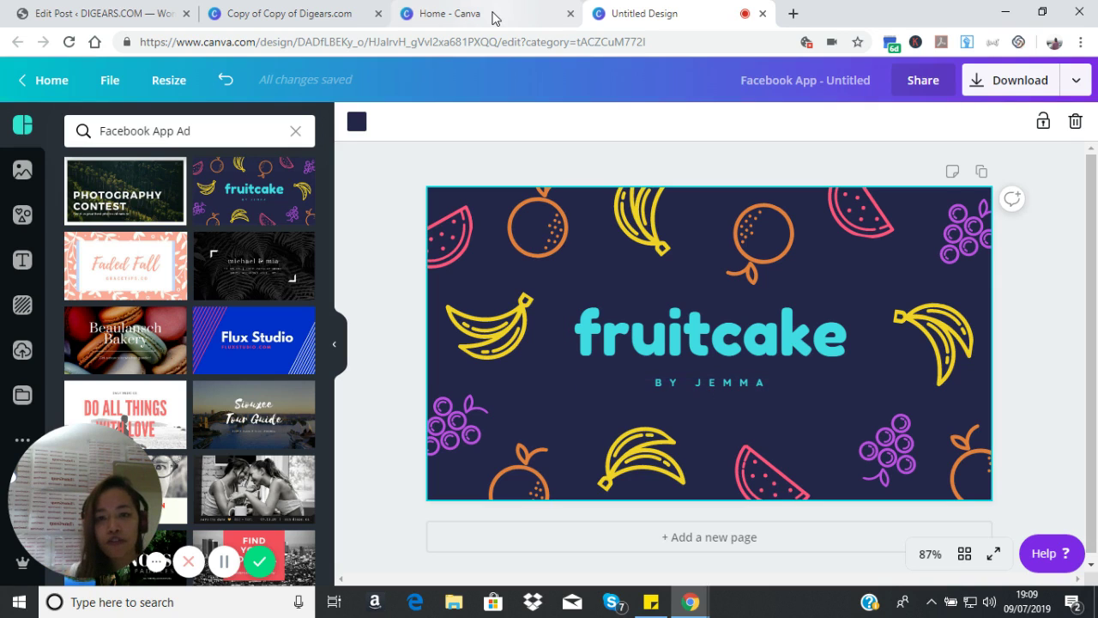
pyautogui.click(461, 14)
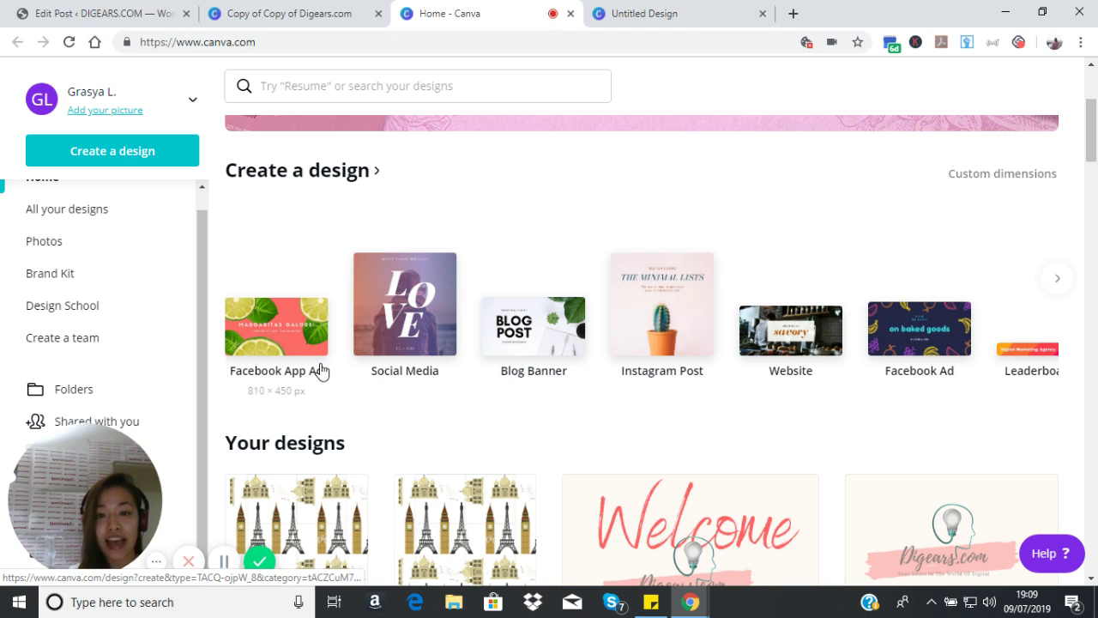
pyautogui.click(671, 24)
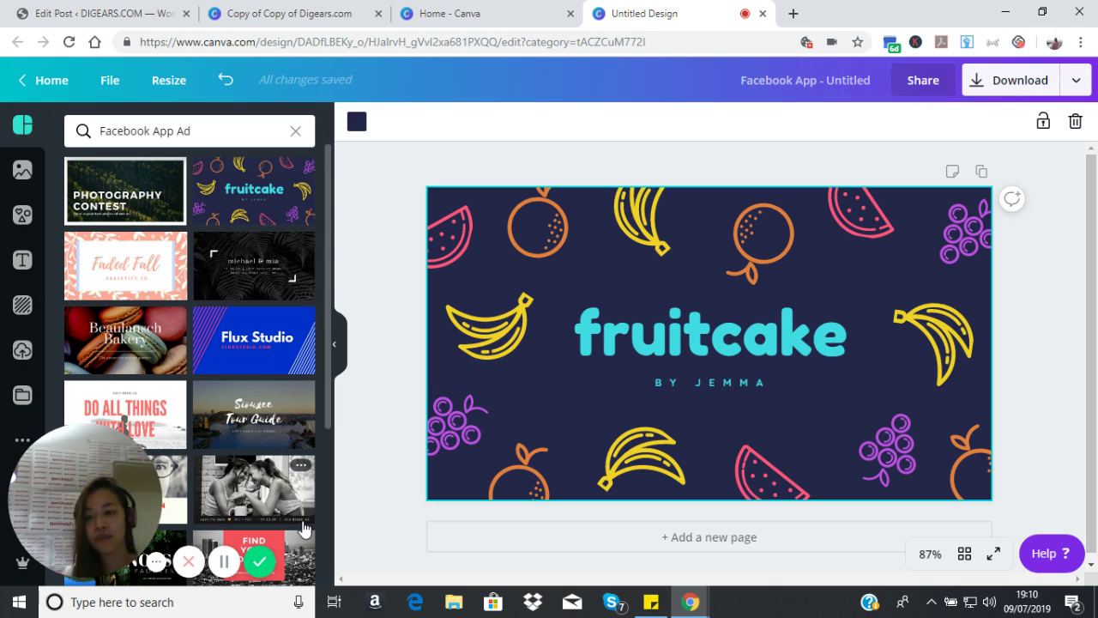
# Step: Apply the "Find Your Footing" city template to the Facebook App design
pyautogui.scroll(-4, 296, 498)
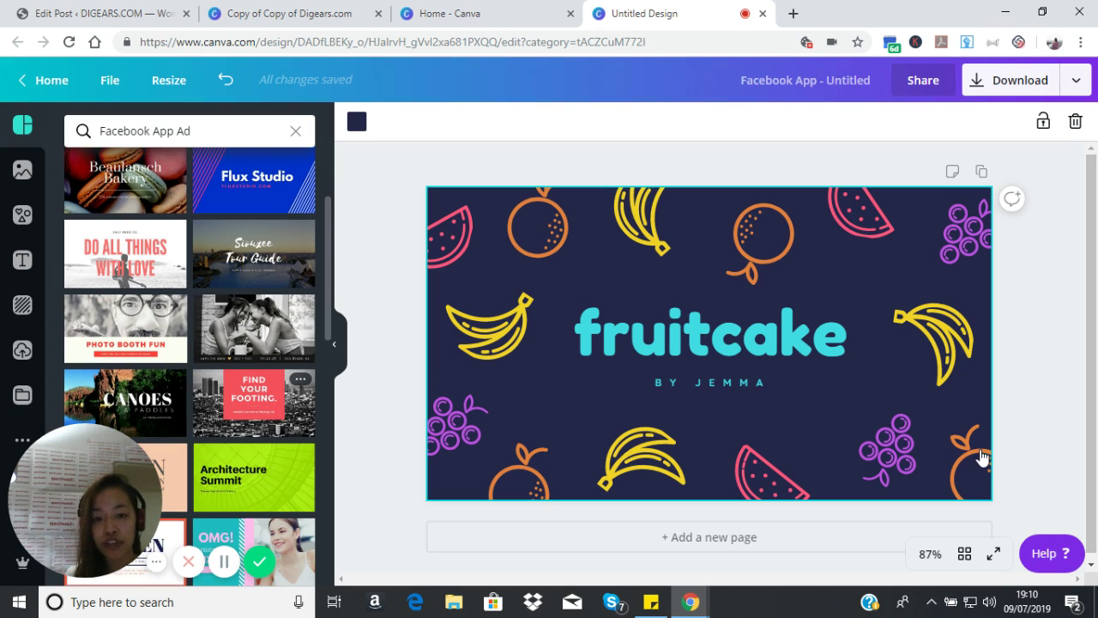
pyautogui.hotkey('ctrl', 'z')
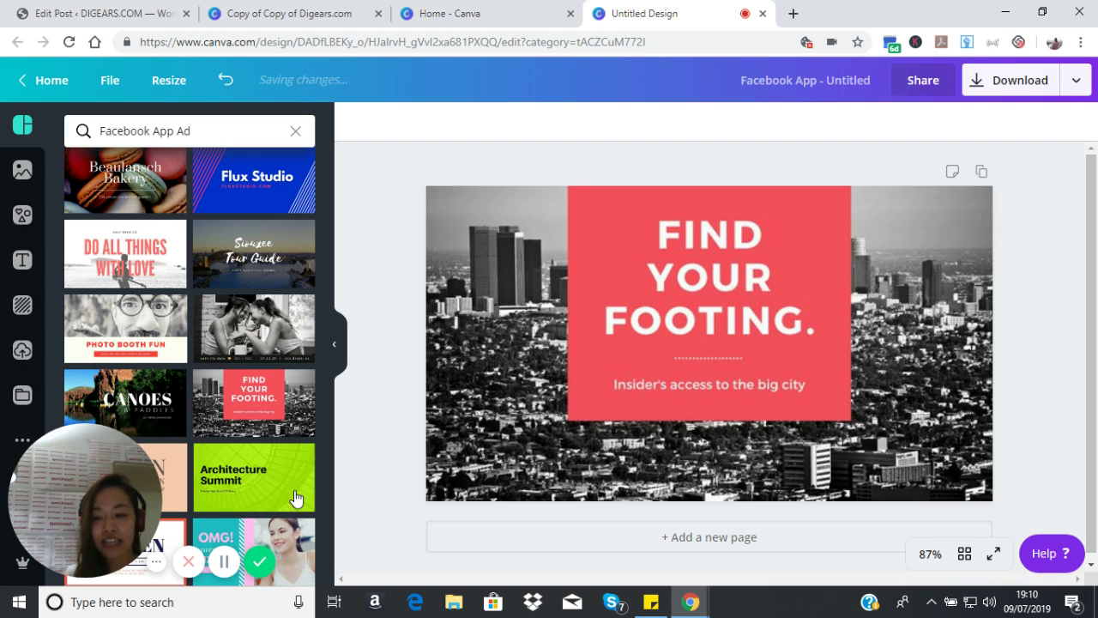
# Step: Replace the design's current template with the "Beaulansch Bakery" macaron template
pyautogui.scroll(-2, 148, 332)
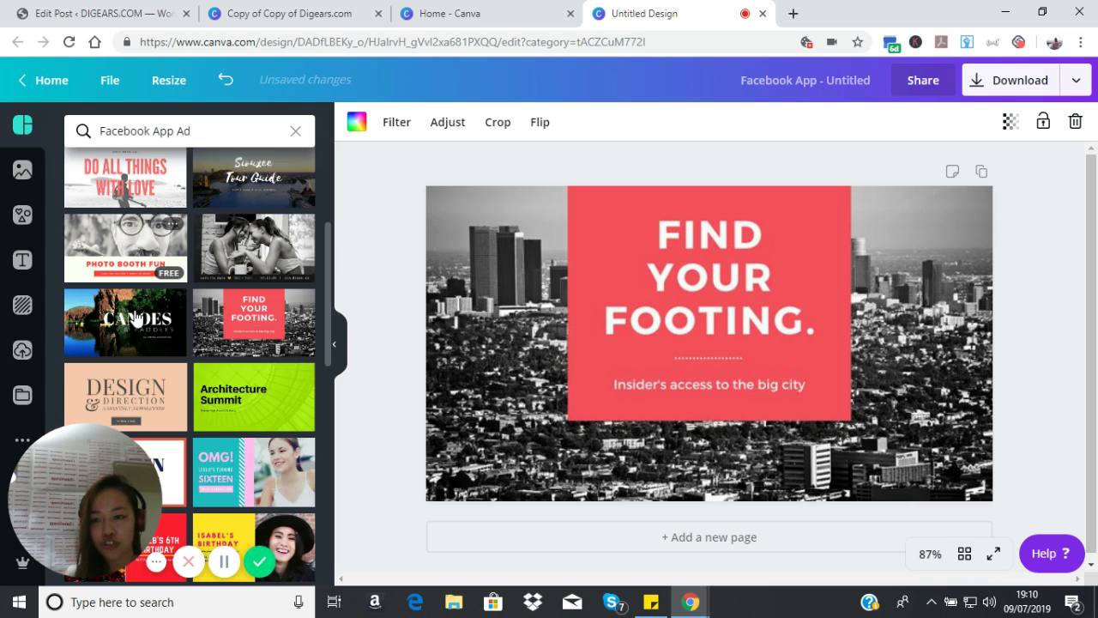
pyautogui.scroll(4, 137, 343)
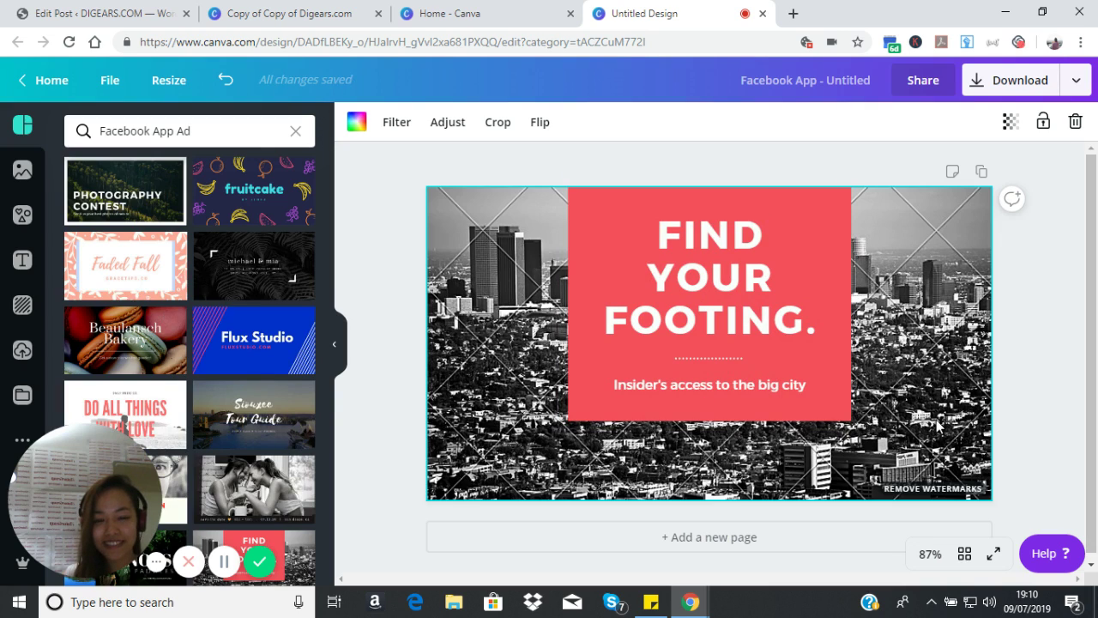
pyautogui.click(151, 355)
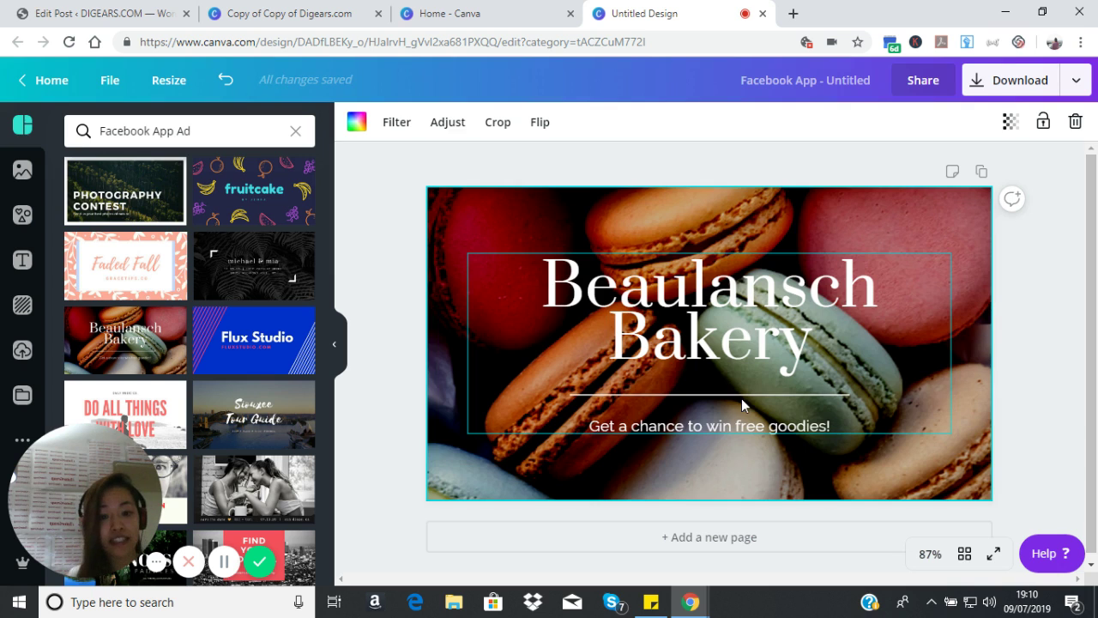
# Step: Replace the "Beaulansch Bakery" heading text with "This Is My Story" and finish editing the text
pyautogui.click(807, 347)
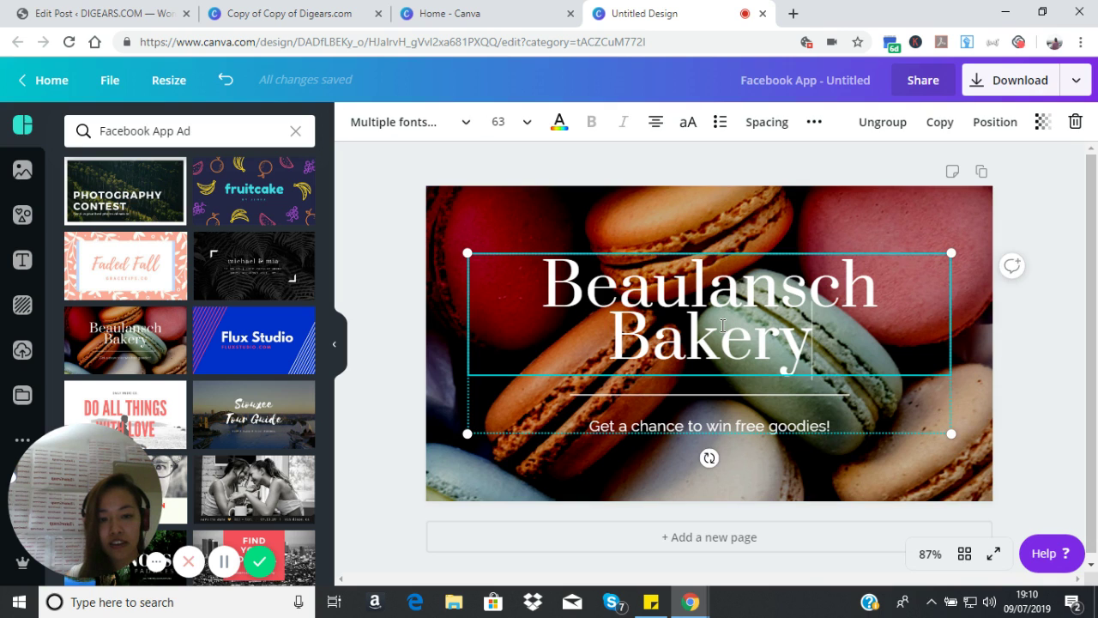
pyautogui.doubleClick(801, 347)
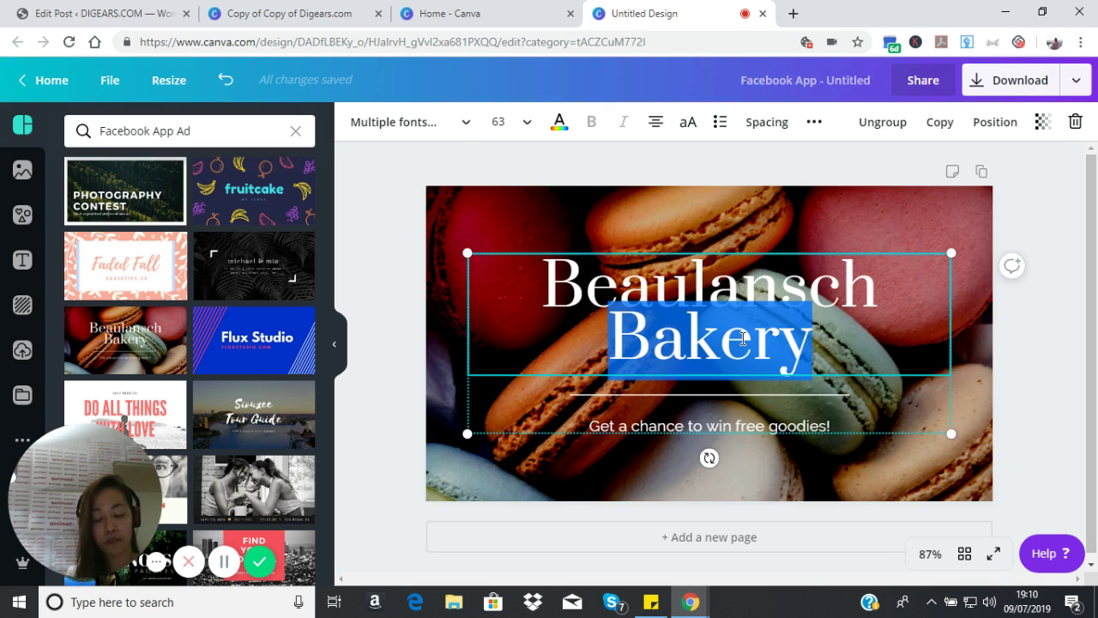
pyautogui.press('BackSpace')
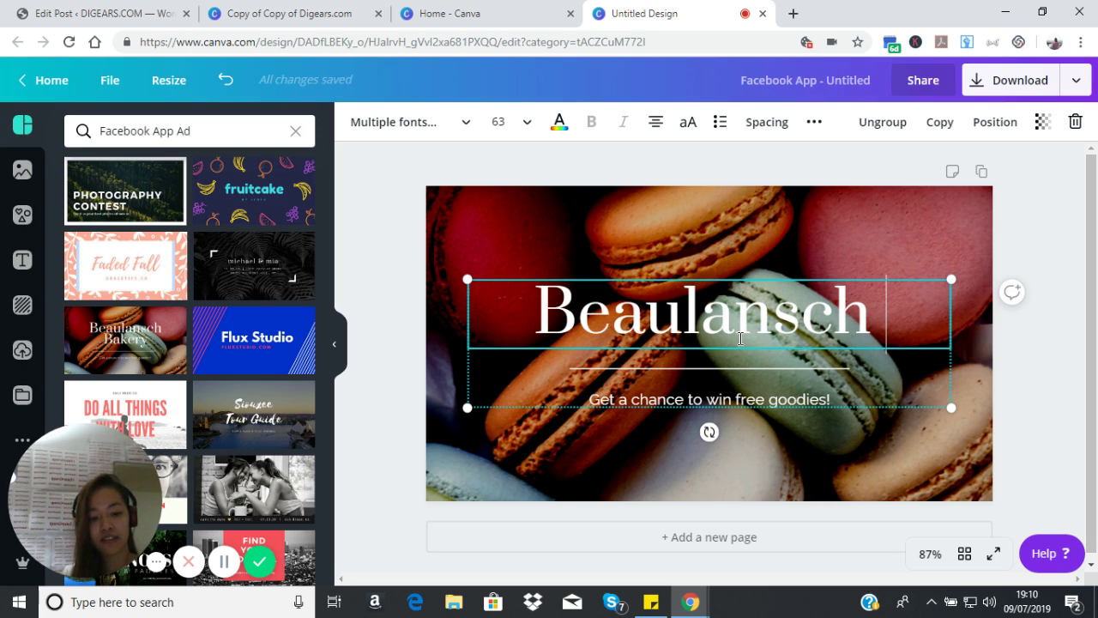
pyautogui.press('BackSpace')
pyautogui.press('BackSpace')
pyautogui.press('BackSpace')
pyautogui.press('BackSpace')
pyautogui.press('BackSpace')
pyautogui.press('BackSpace')
pyautogui.press('BackSpace')
pyautogui.press('BackSpace')
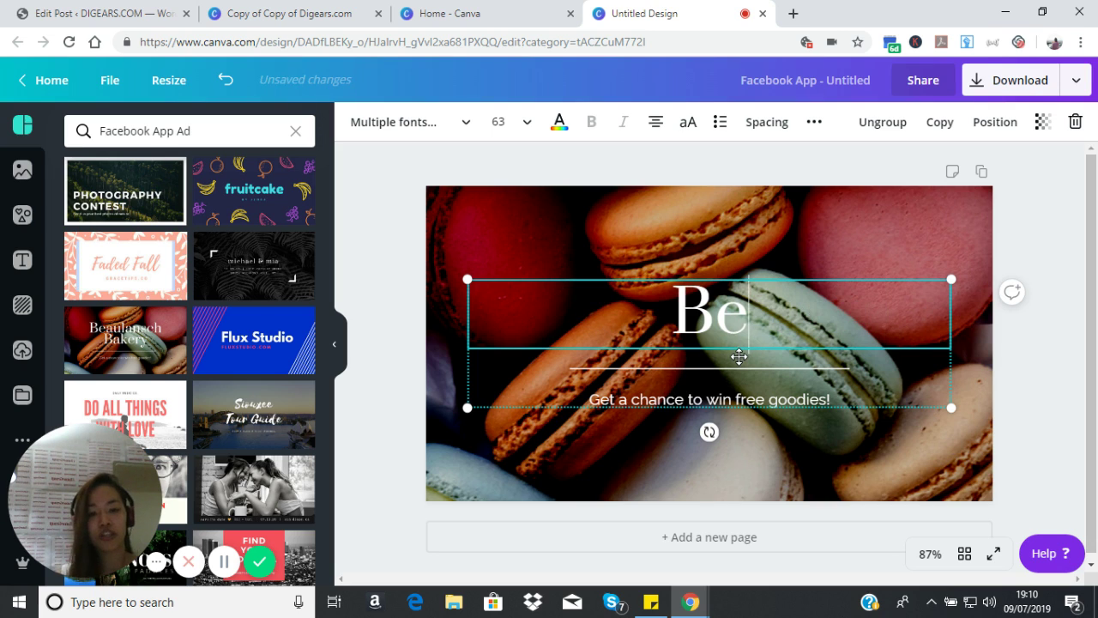
pyautogui.press('BackSpace')
pyautogui.press('BackSpace')
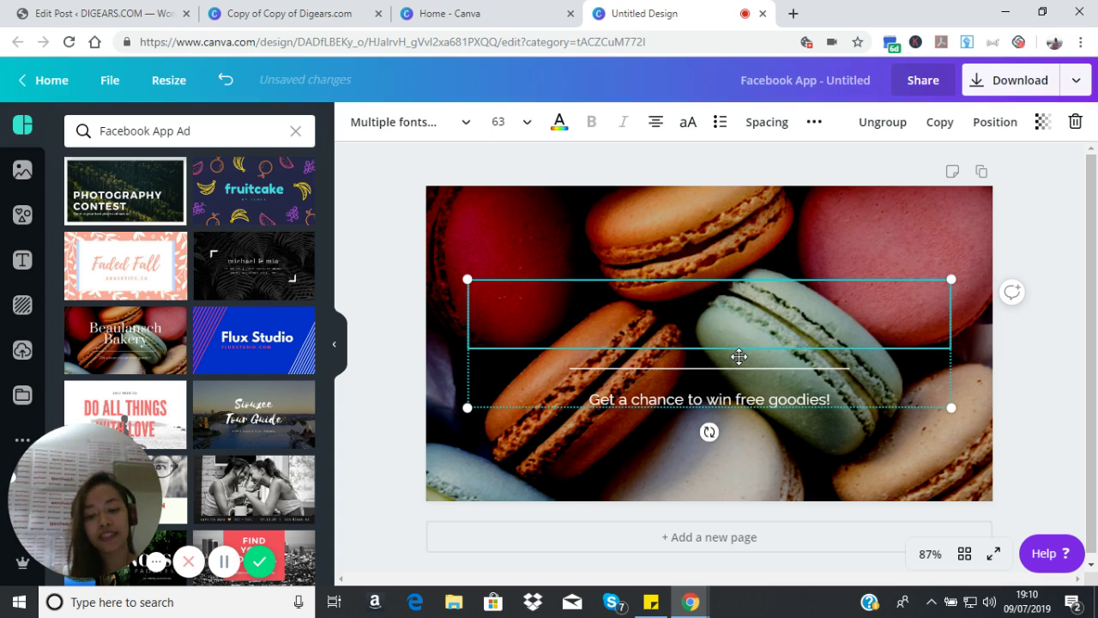
pyautogui.write('This ')
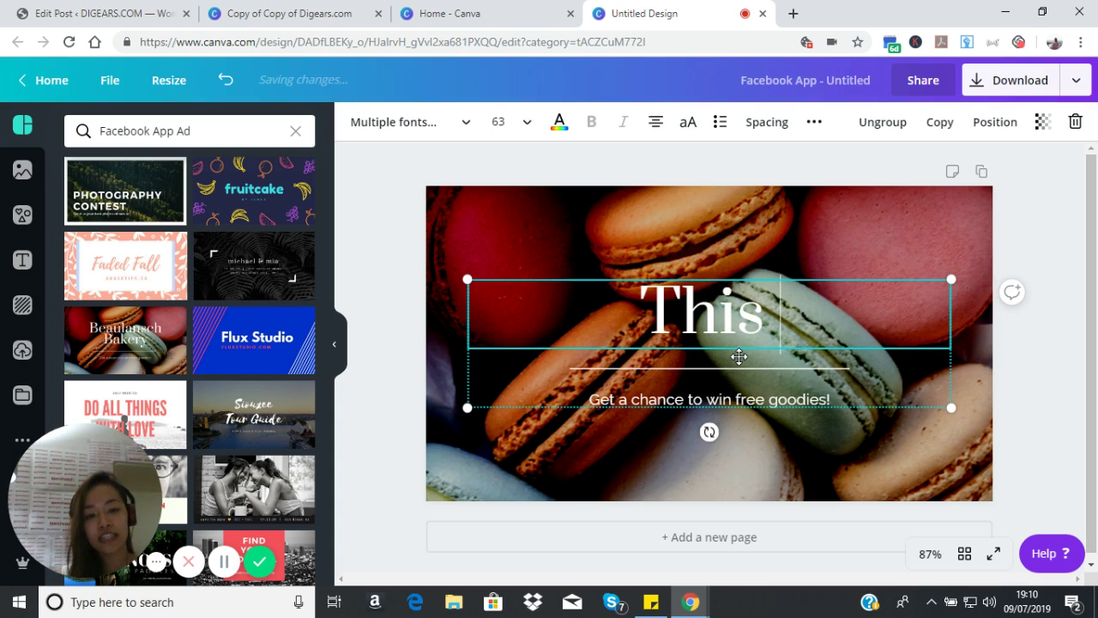
pyautogui.write('Is My')
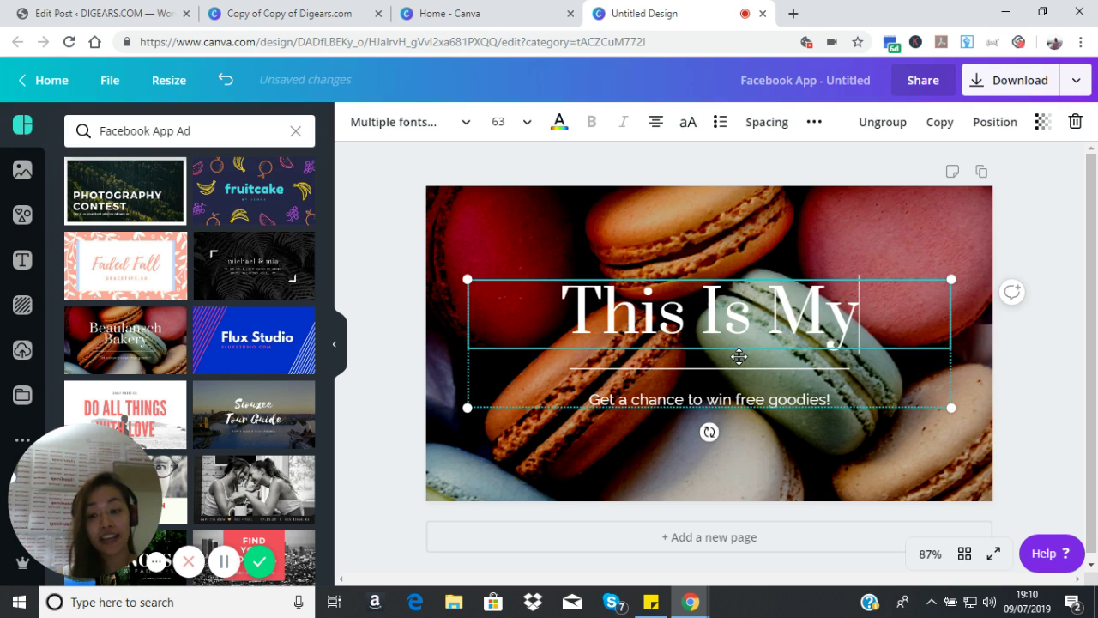
pyautogui.write(' Story')
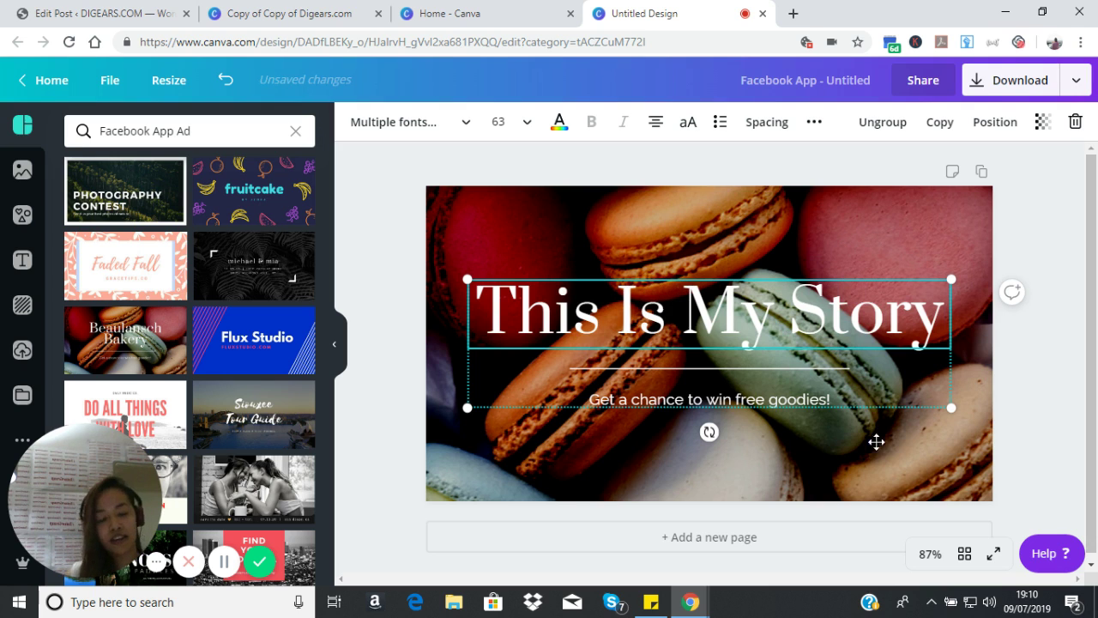
pyautogui.click(772, 350)
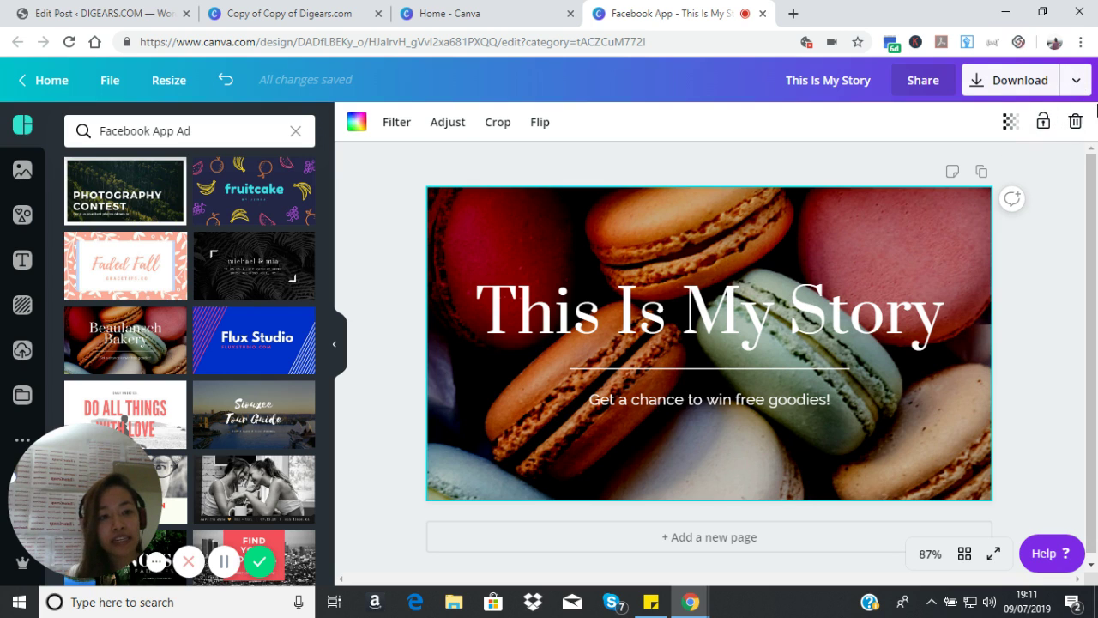
# Step: Browse the publishing options for the design, from download and social networks to the print products
pyautogui.click(1079, 82)
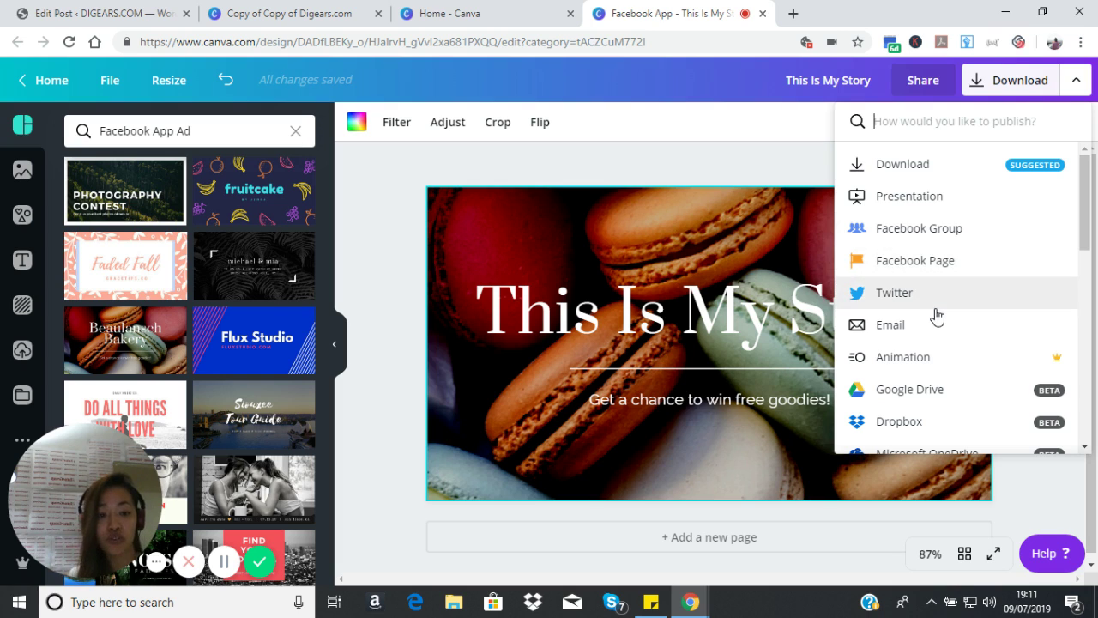
pyautogui.scroll(-1, 991, 386)
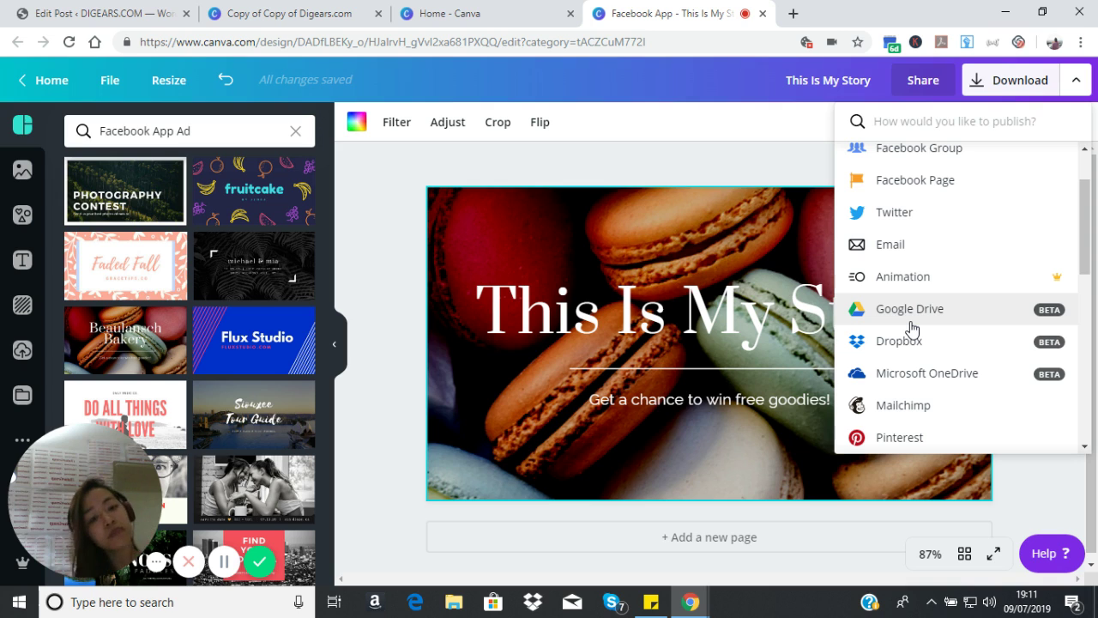
pyautogui.scroll(-1, 924, 306)
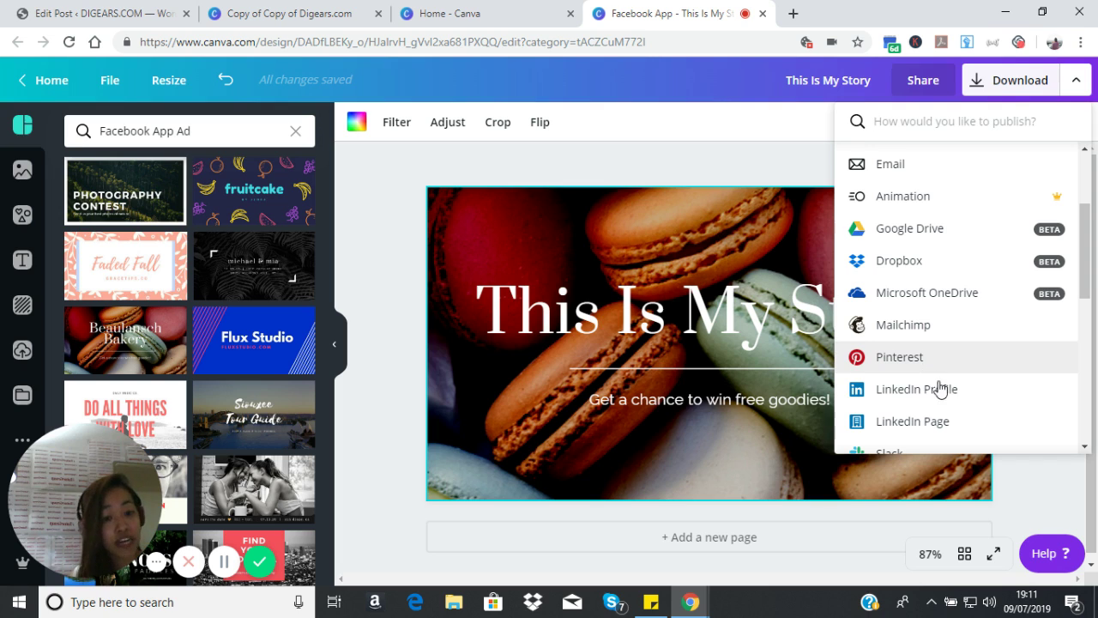
pyautogui.scroll(-2, 944, 398)
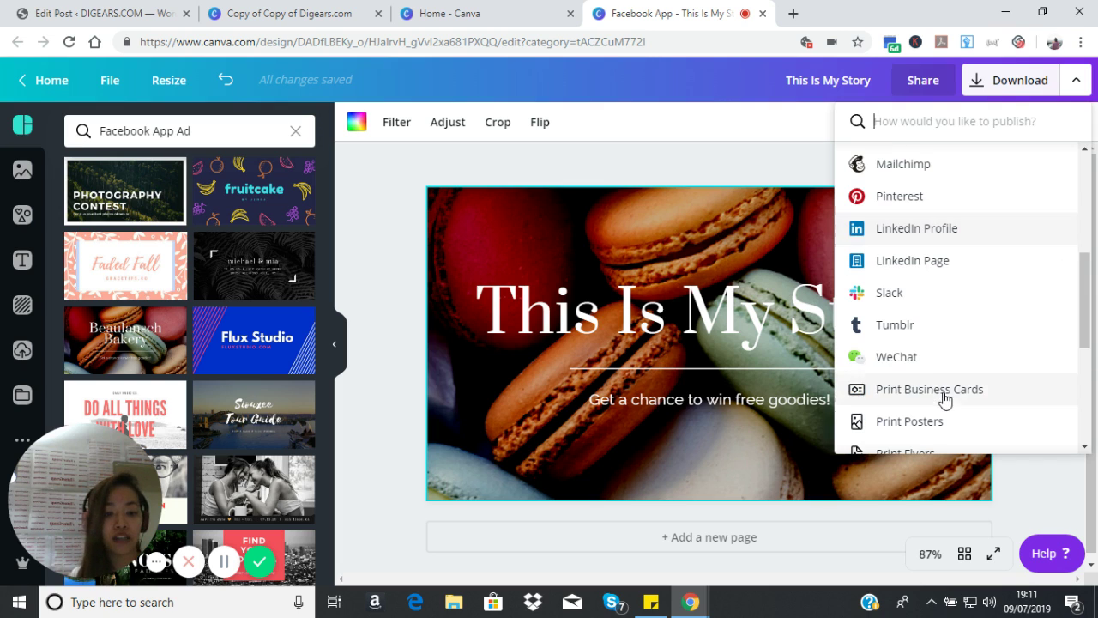
pyautogui.scroll(-1, 931, 360)
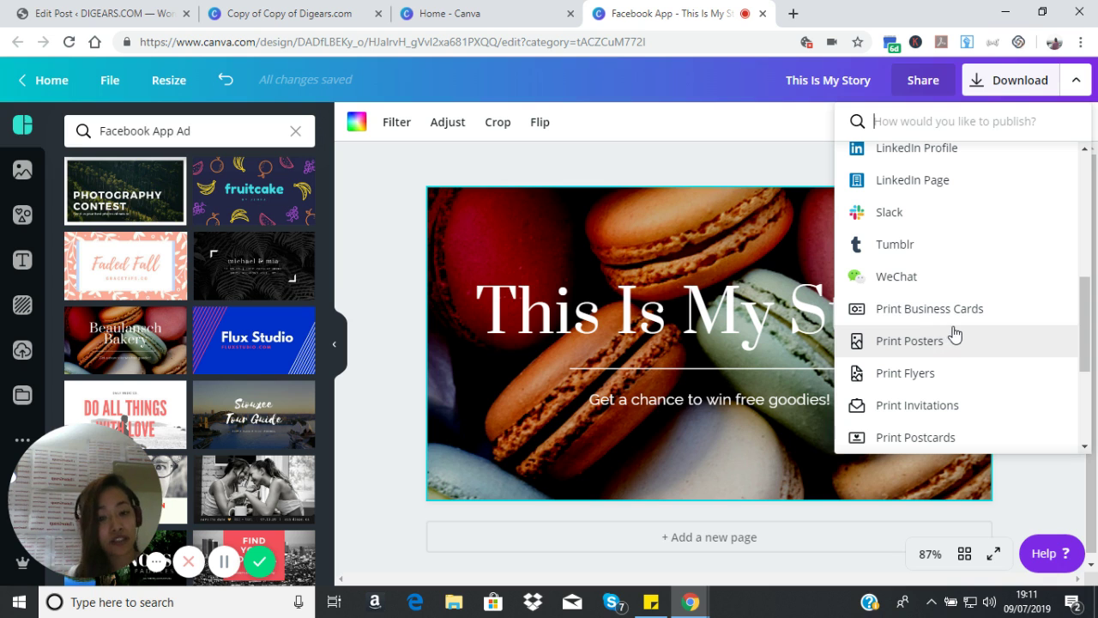
# Step: Switch to the "Copy of Copy of Digears.com" design, start publishing it to a Facebook Page, and open the choice of another page
pyautogui.click(299, 11)
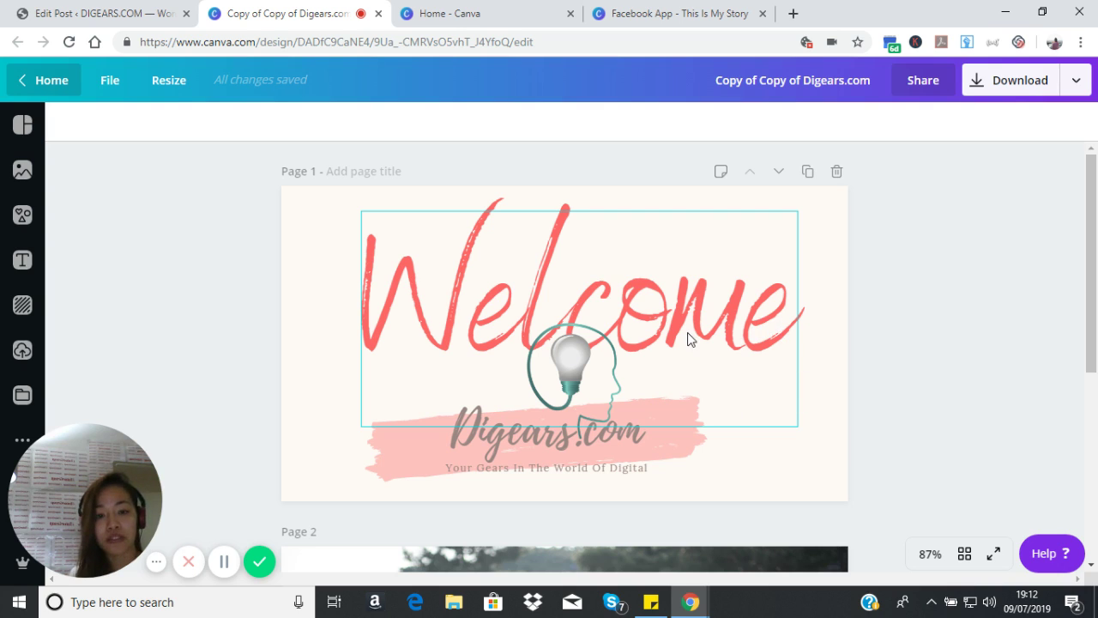
pyautogui.click(1078, 83)
pyautogui.click(1077, 82)
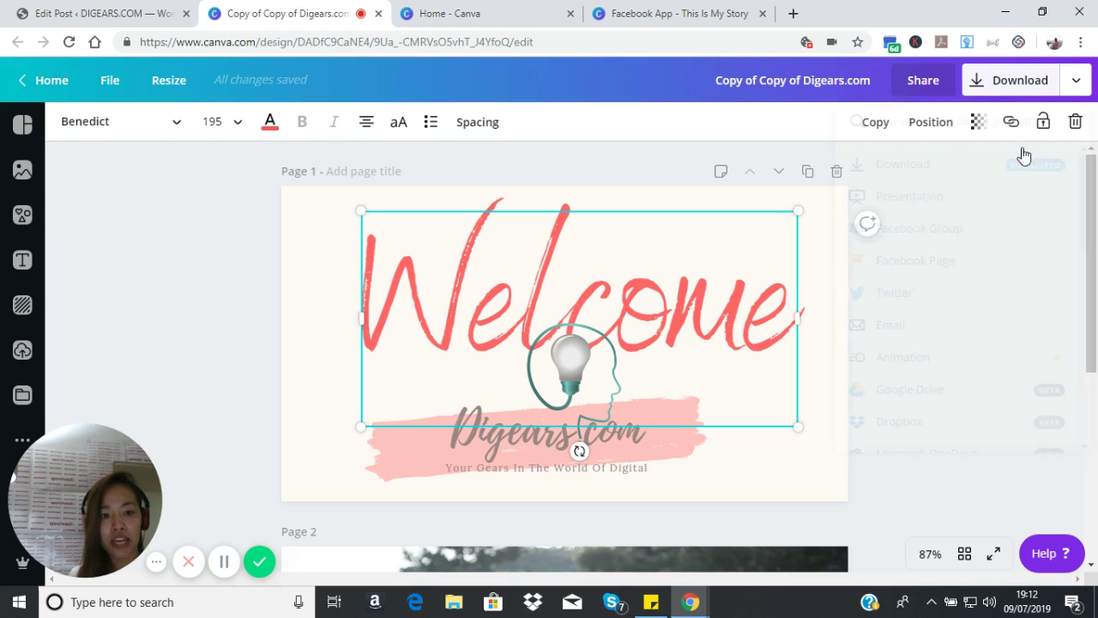
pyautogui.click(1077, 83)
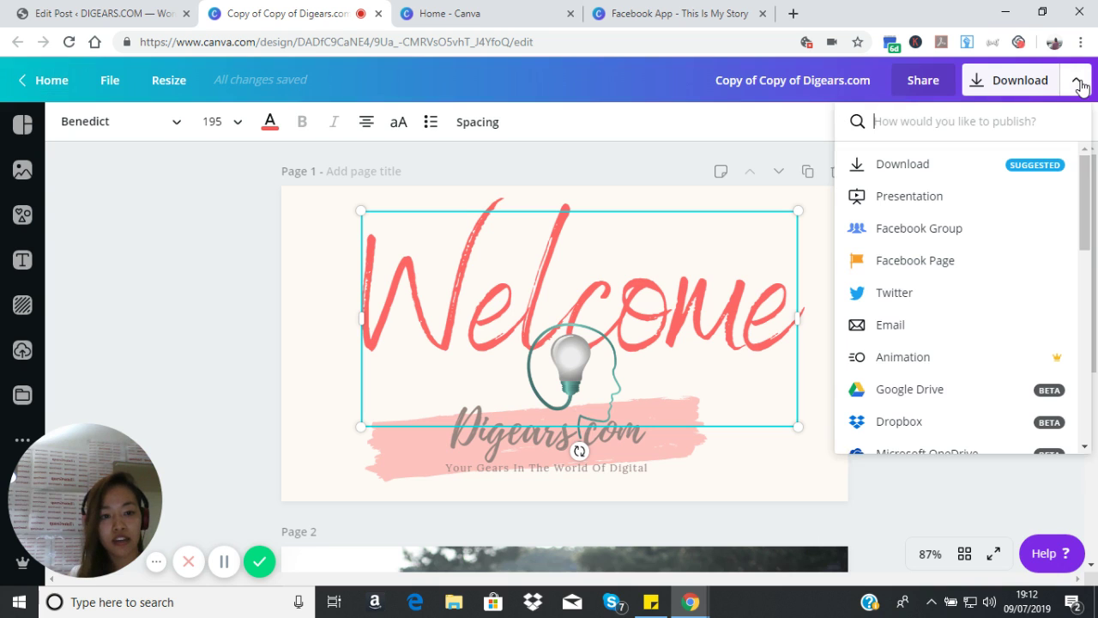
pyautogui.click(955, 262)
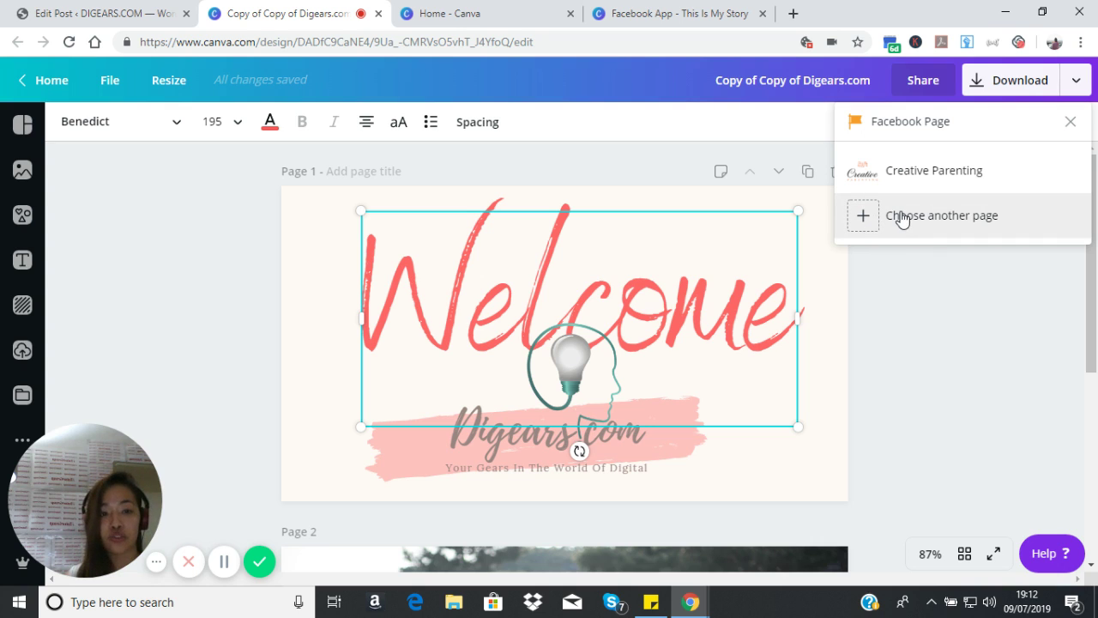
pyautogui.click(865, 223)
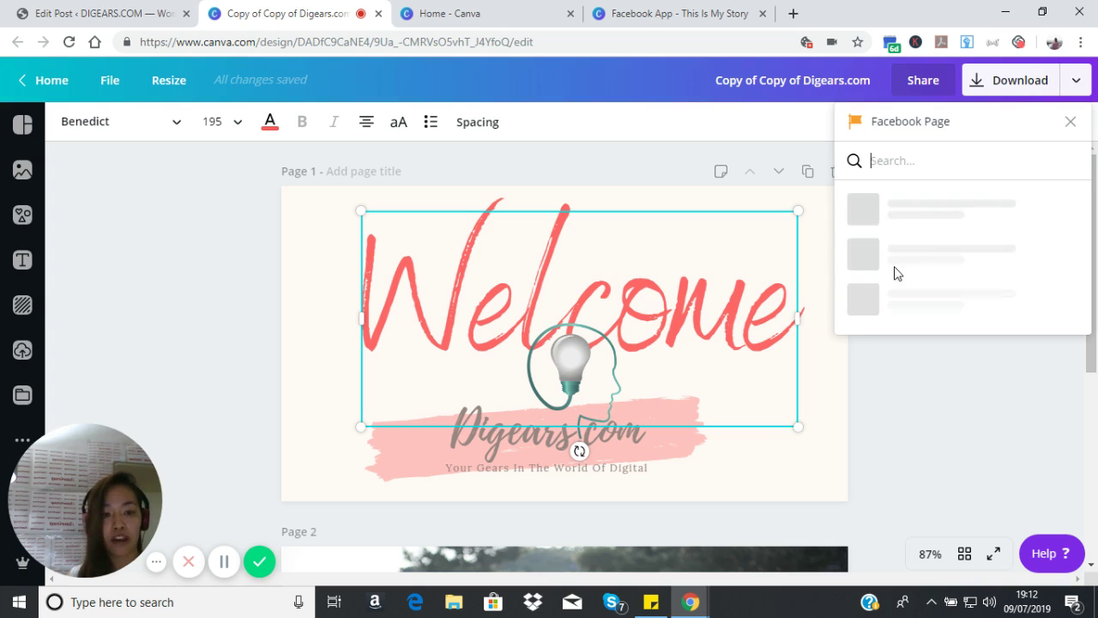